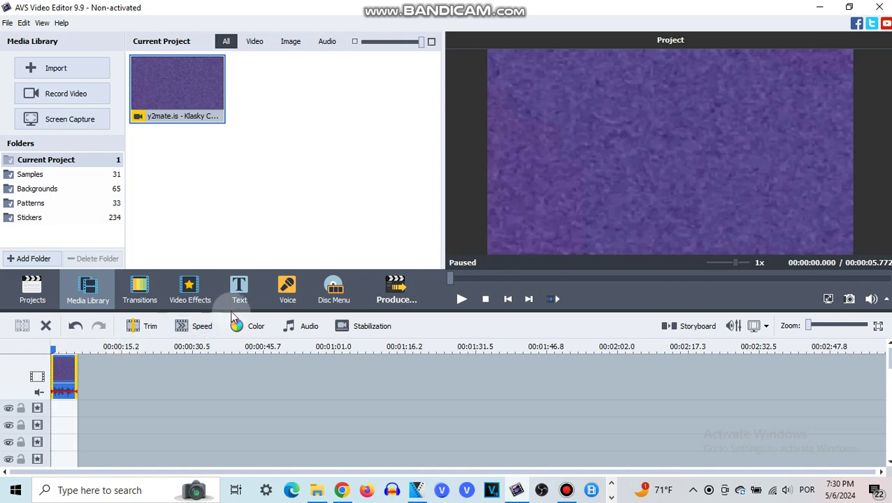
Set the hue of the video clip to 175 in its color correction settings
click(240, 326)
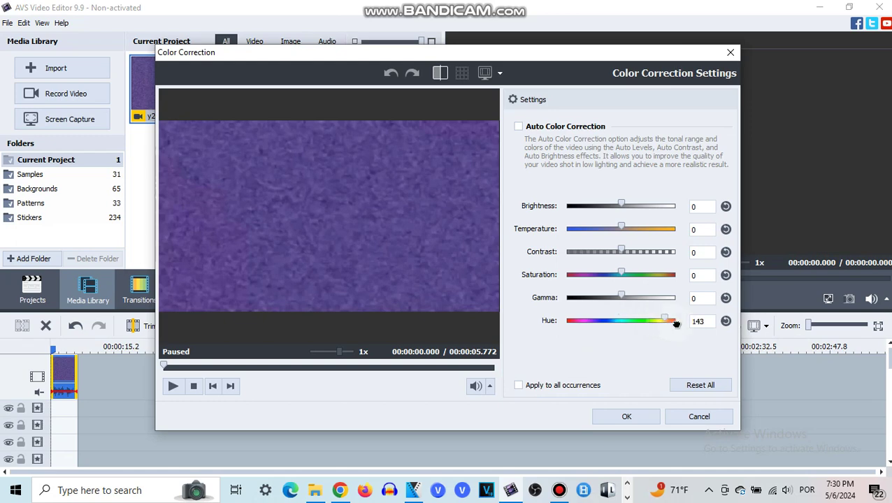
drag(676, 324, 676, 324)
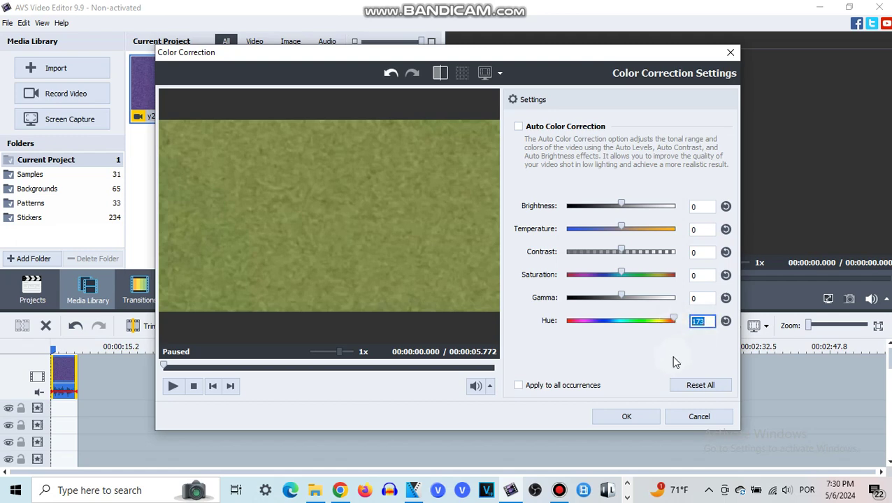
key(BackSpace)
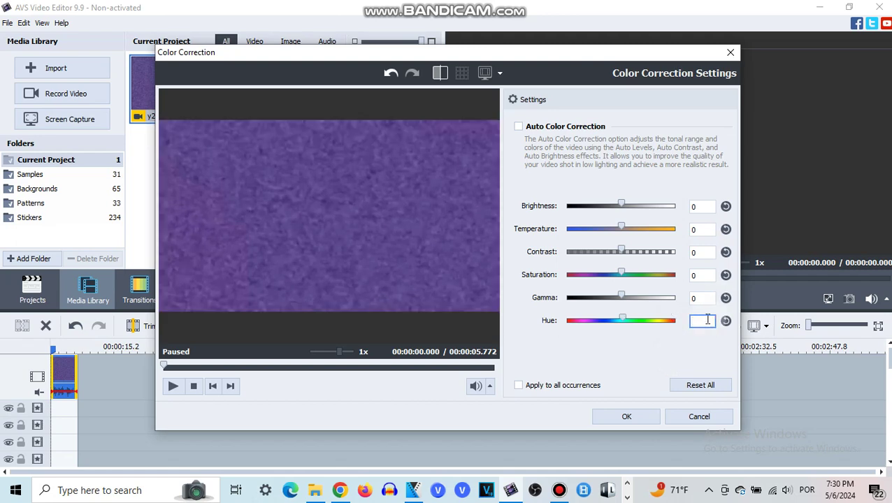
text(175)
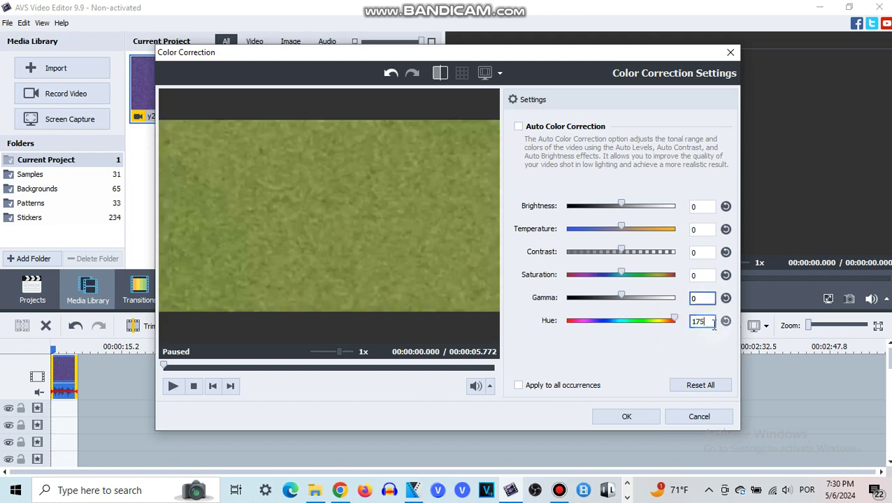
click(627, 418)
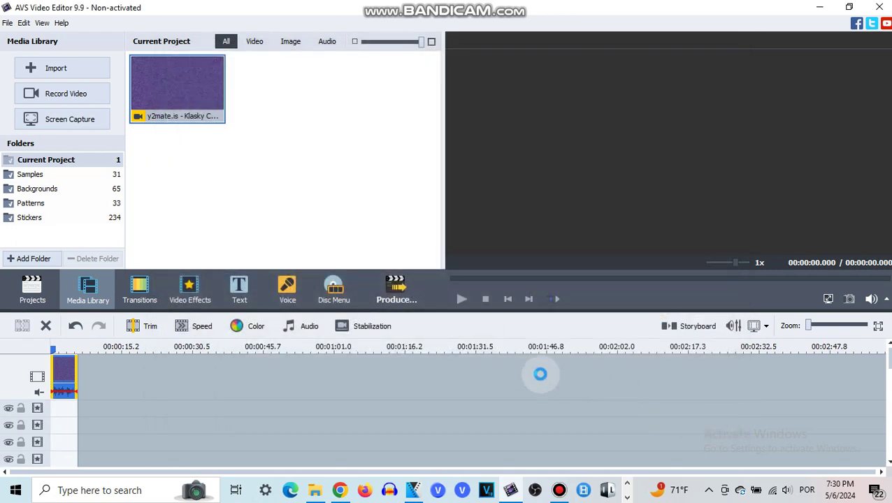
Add the Invert effect to the first effect track and shorten it to the length of the video clip
click(189, 290)
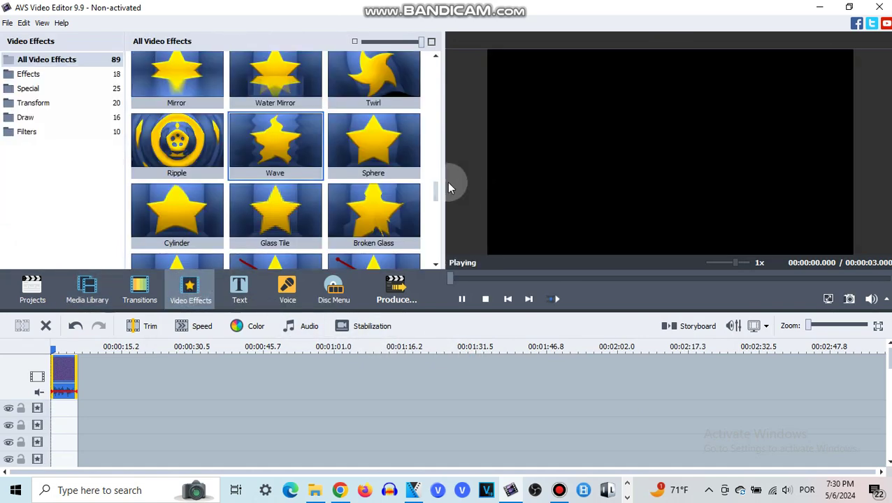
drag(440, 196, 461, 54)
drag(245, 89, 54, 410)
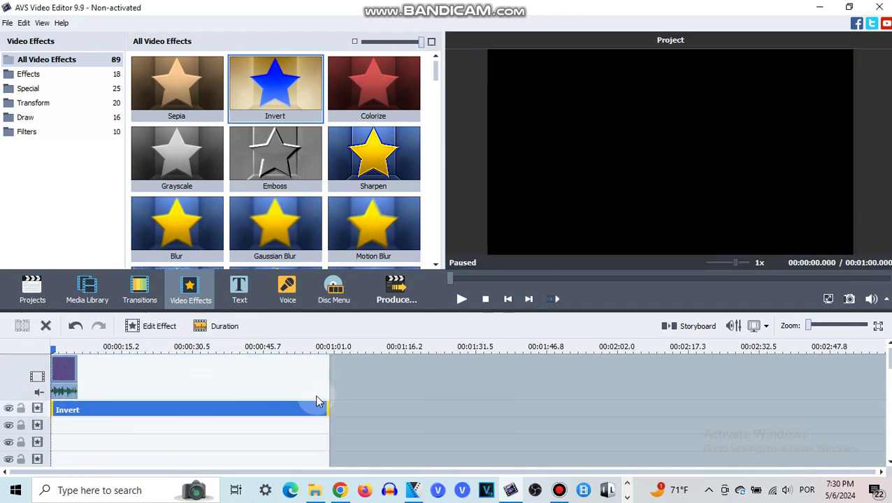
drag(328, 408, 70, 408)
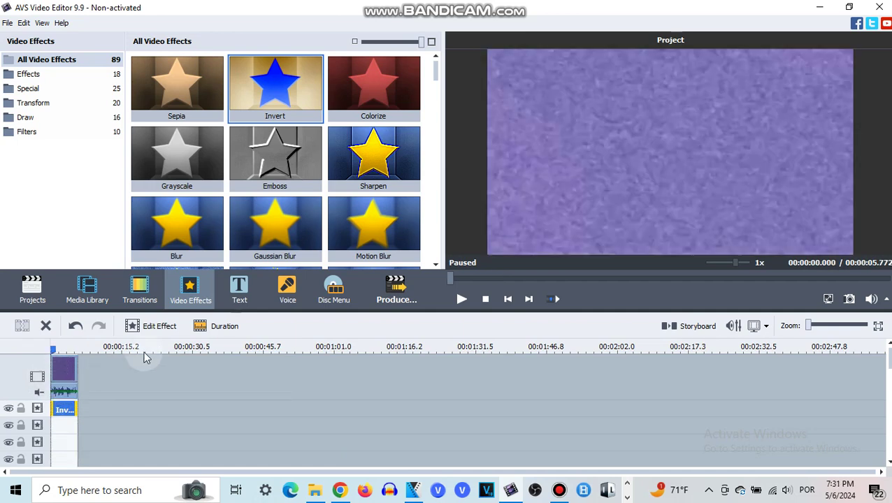
click(137, 325)
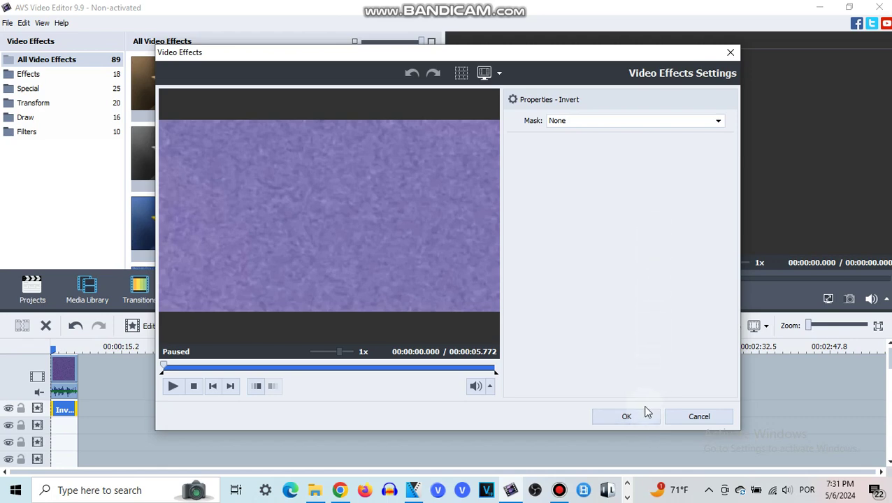
click(629, 417)
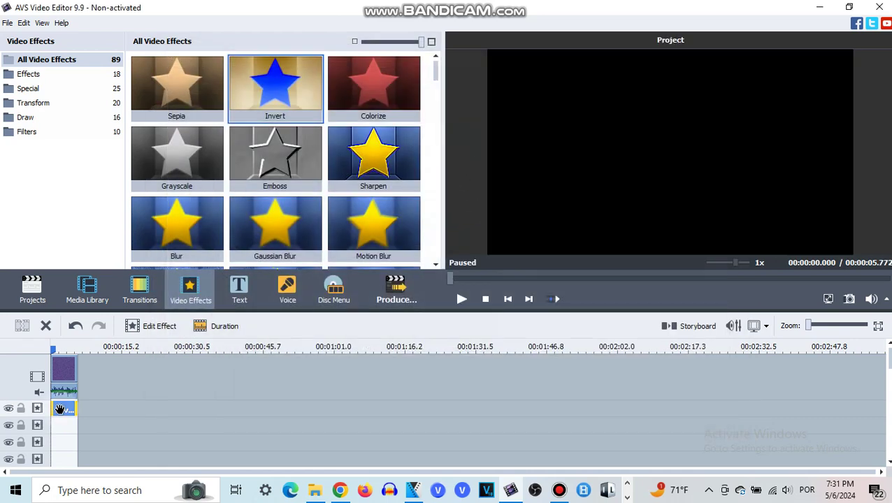
Duplicate the Invert effect and place the copy on the second effect track, aligned with the start of the video clip
right_click(65, 409)
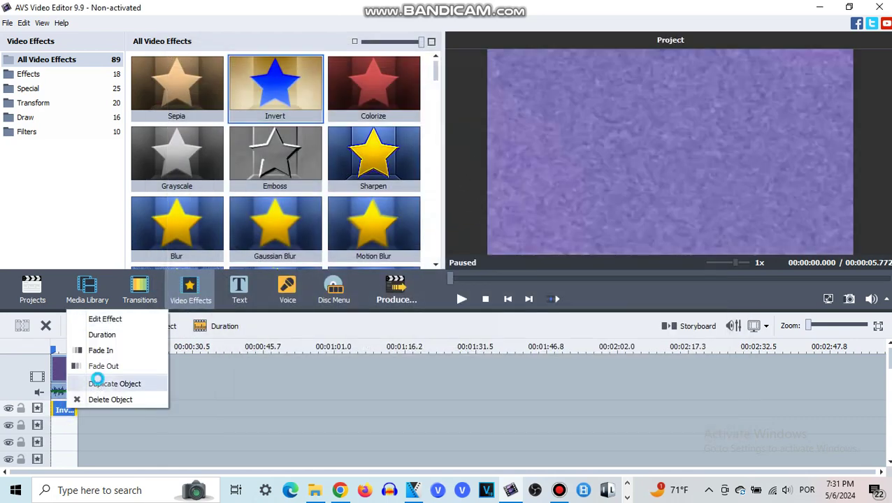
click(98, 383)
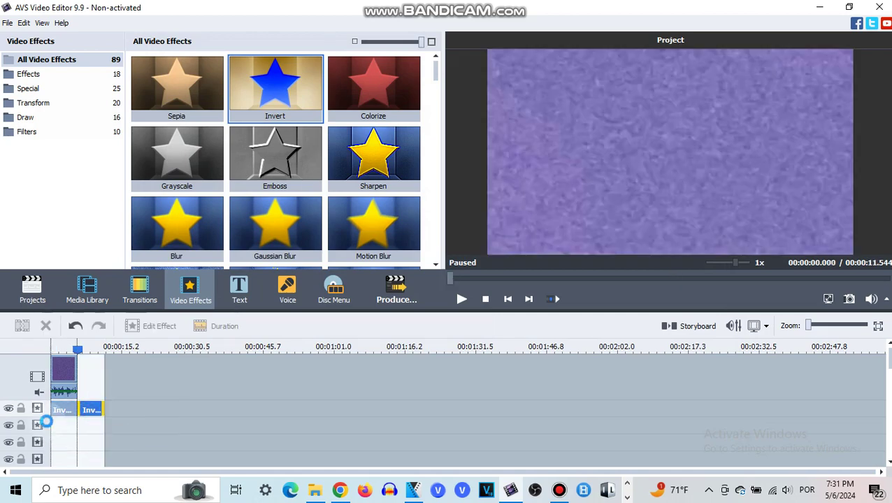
drag(46, 421, 59, 425)
Replace the duplicated Invert effect on the second effect track with the Wave effect
drag(435, 73, 428, 199)
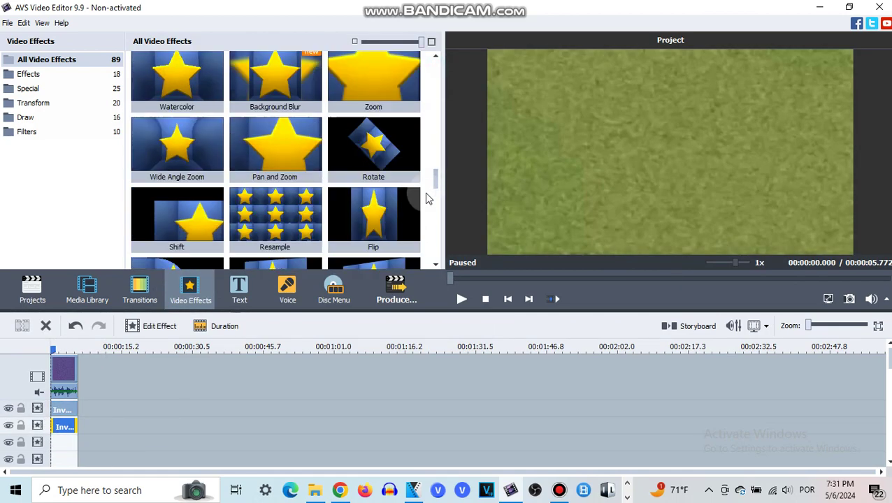
scroll(428, 196, down, 10)
scroll(428, 192, up, 8)
drag(249, 133, 63, 426)
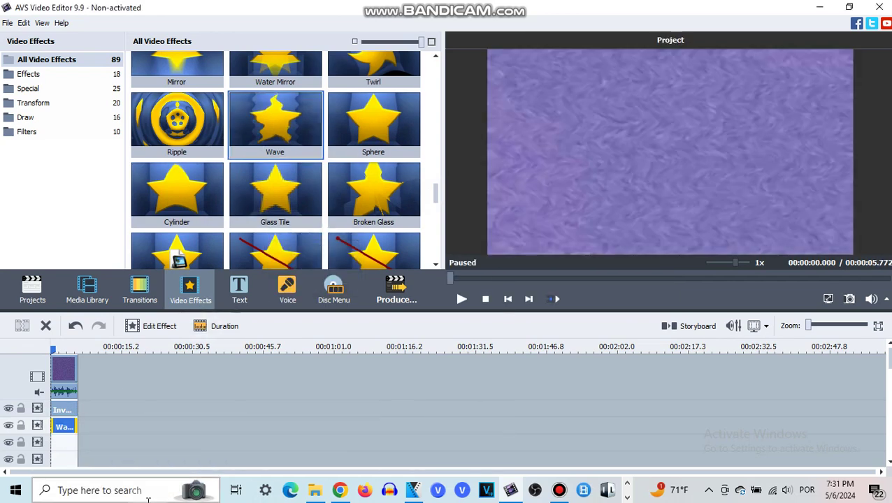
Configure the Wave effect with 1 peak, amplitude 100, speed 0, offset 75 and the Vertical option turned off
click(149, 328)
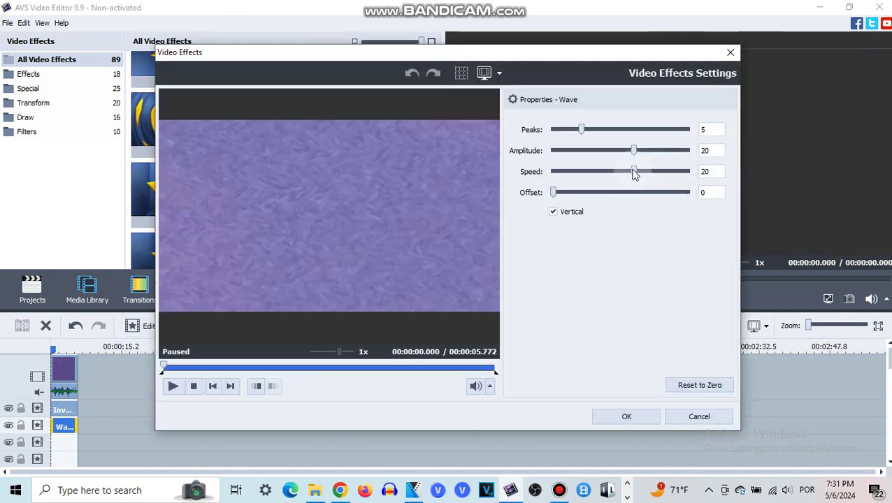
click(628, 173)
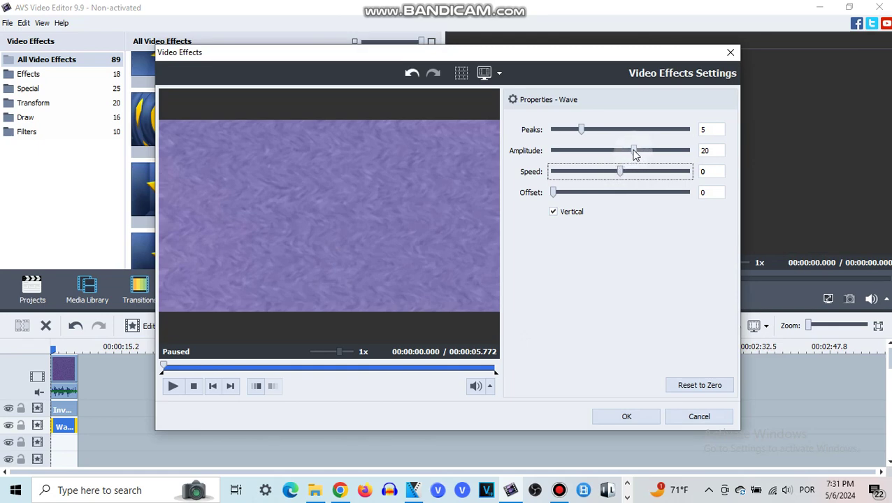
drag(636, 152, 804, 139)
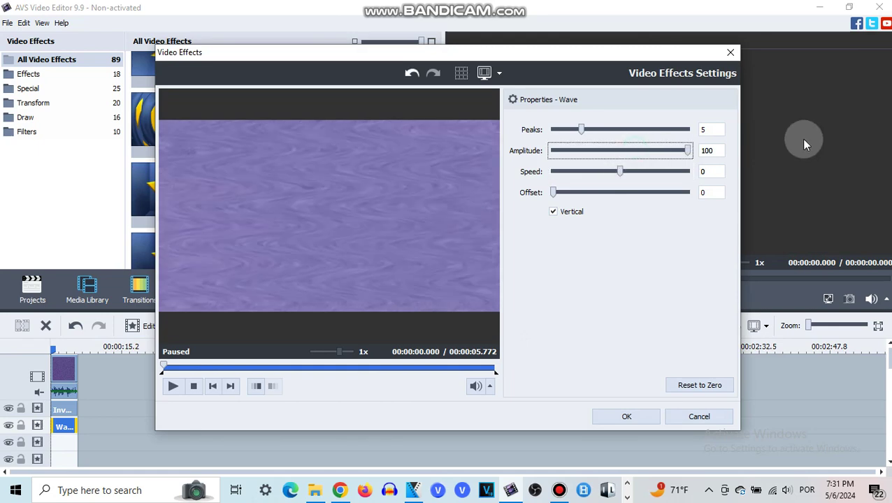
drag(581, 130, 469, 122)
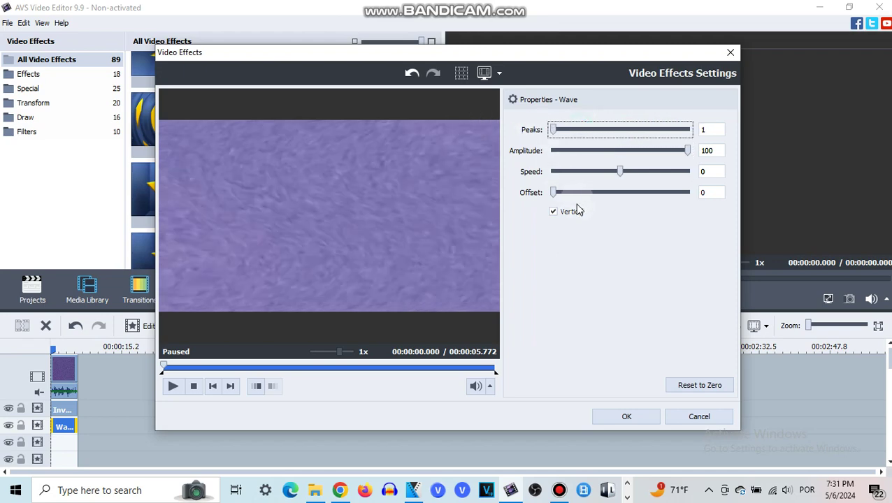
click(554, 212)
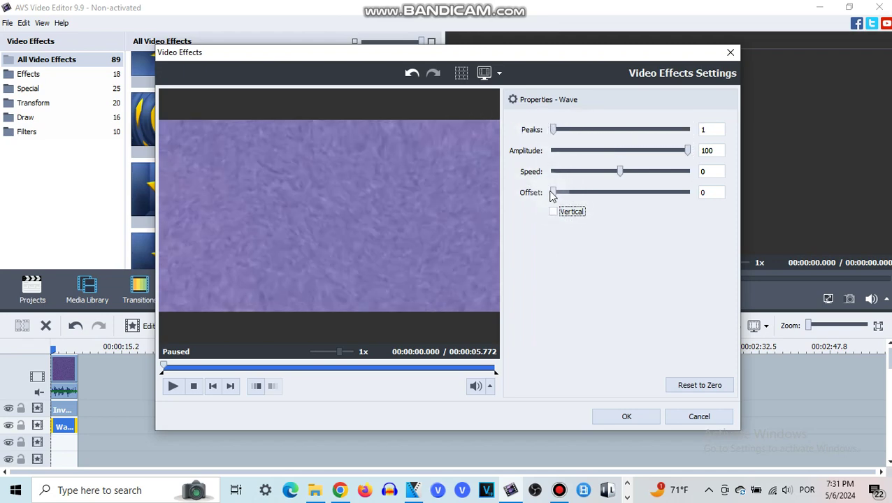
drag(554, 194, 653, 203)
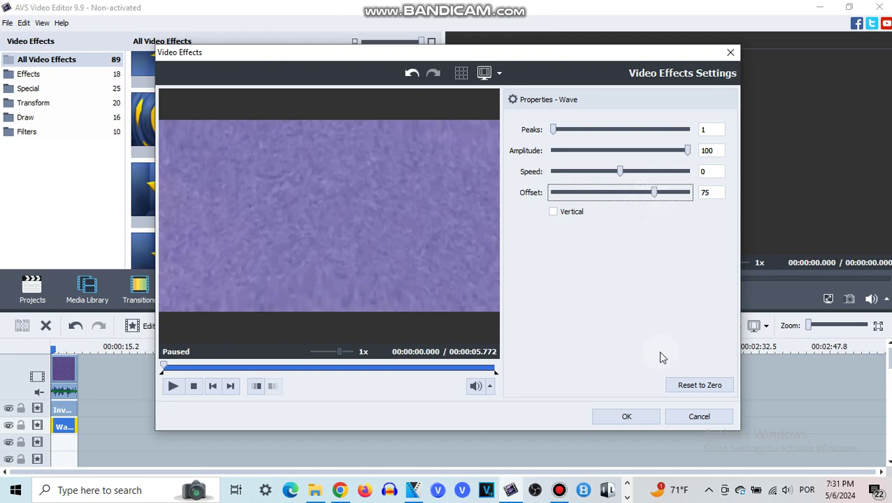
click(642, 418)
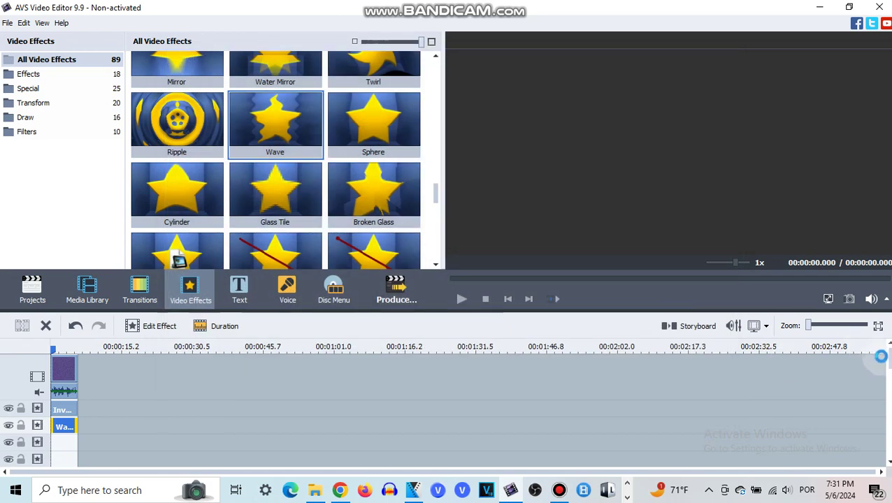
Enable Pitch Shift on the main video clip's audio with a rate of 80
click(87, 287)
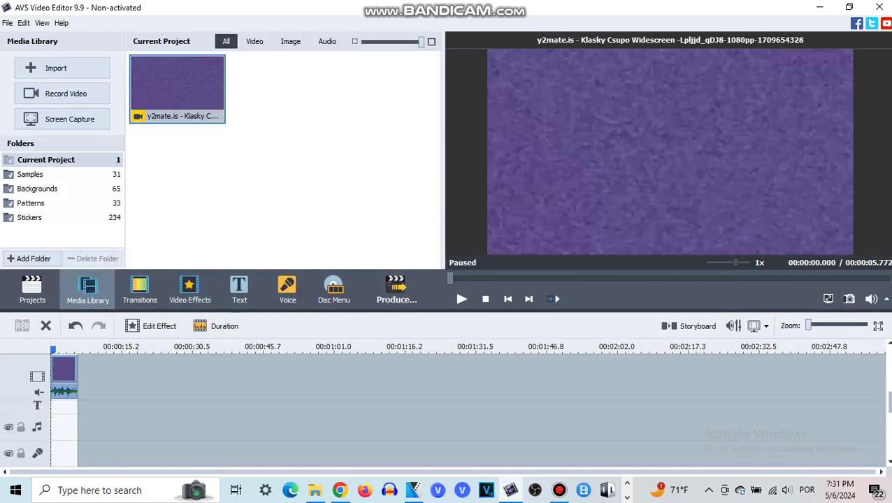
right_click(65, 369)
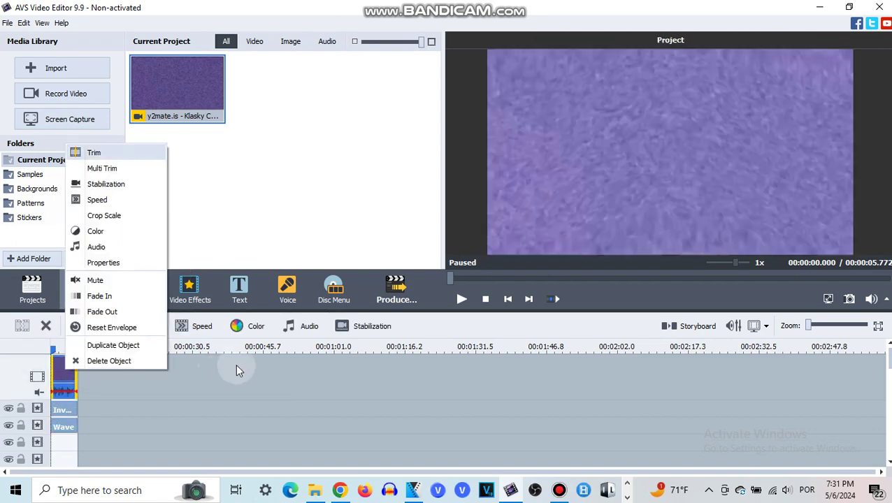
click(306, 326)
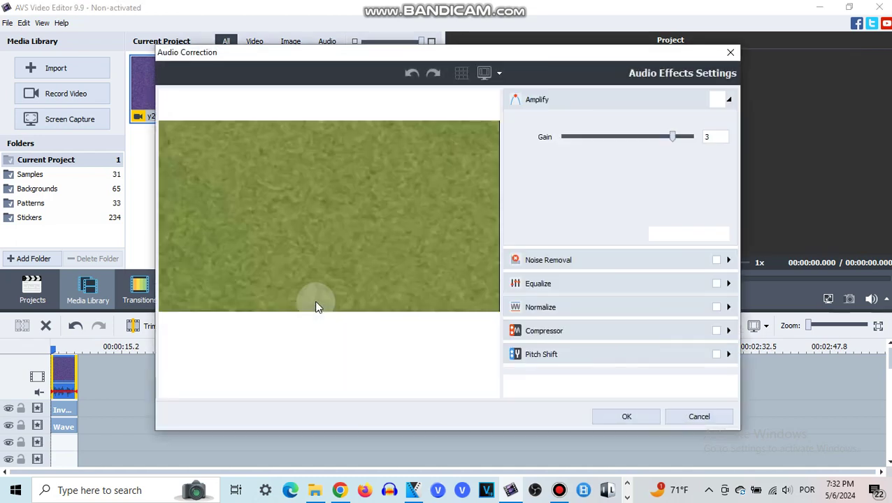
click(577, 355)
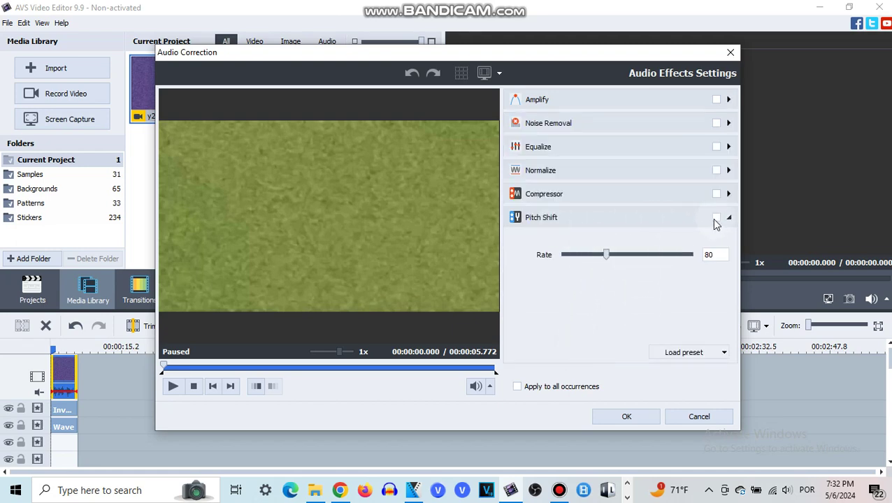
click(690, 354)
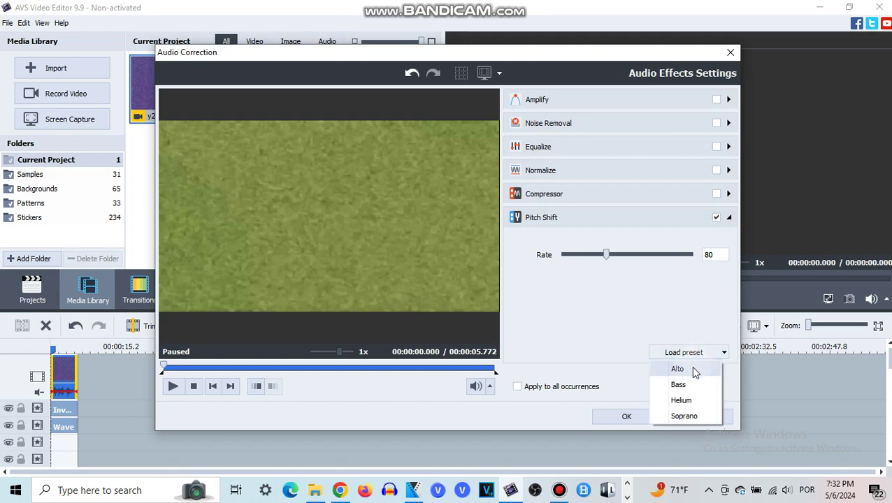
click(695, 370)
click(693, 355)
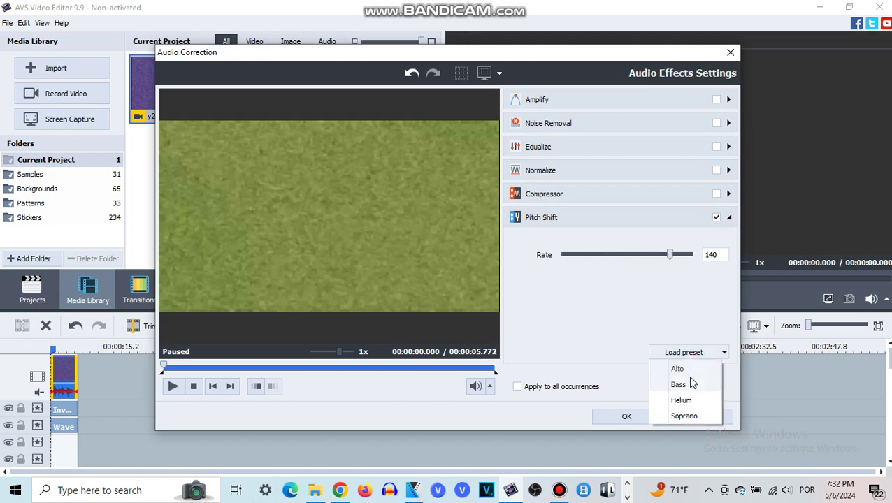
click(684, 416)
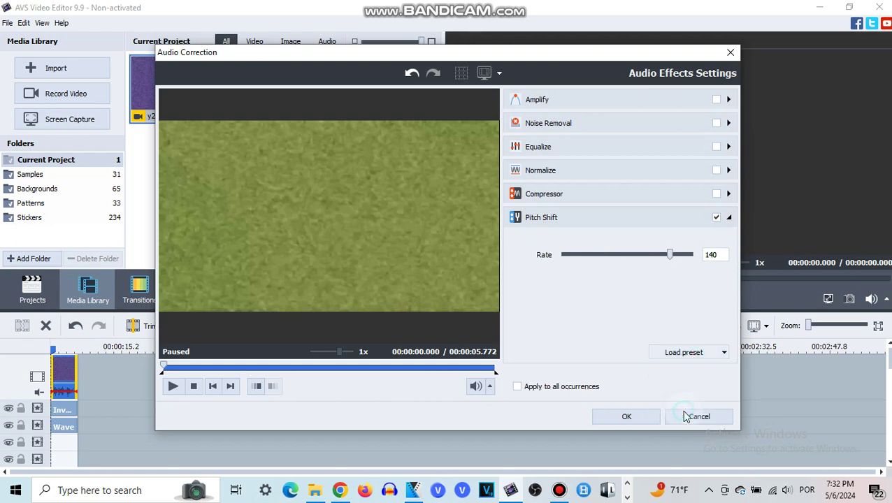
click(692, 357)
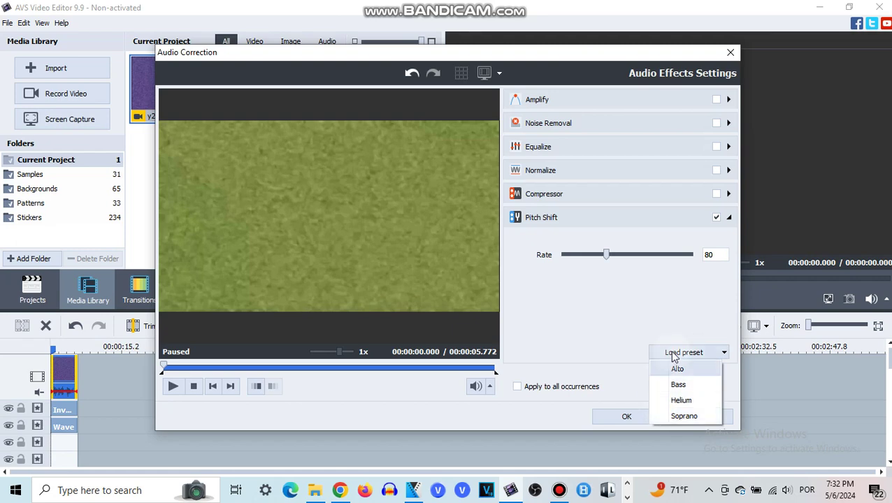
click(628, 418)
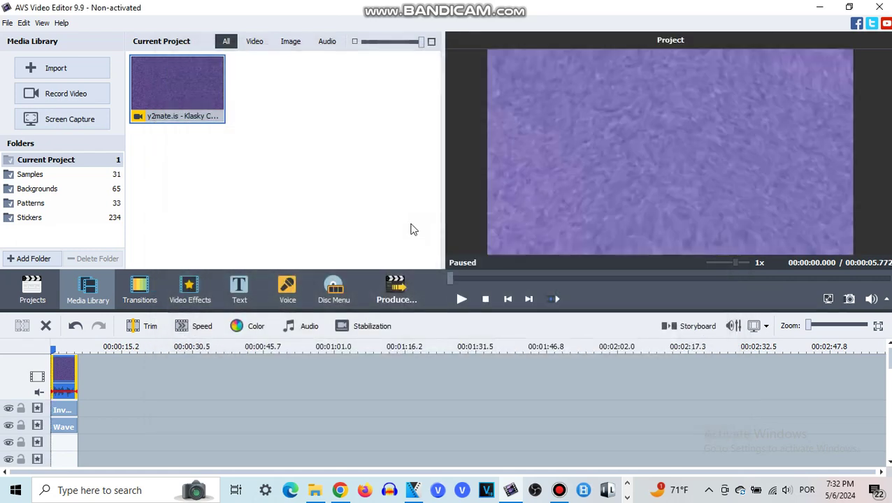
Add the library clip to the music track at the start and apply Pitch Shift to it at the lowest rate
drag(173, 102, 821, 262)
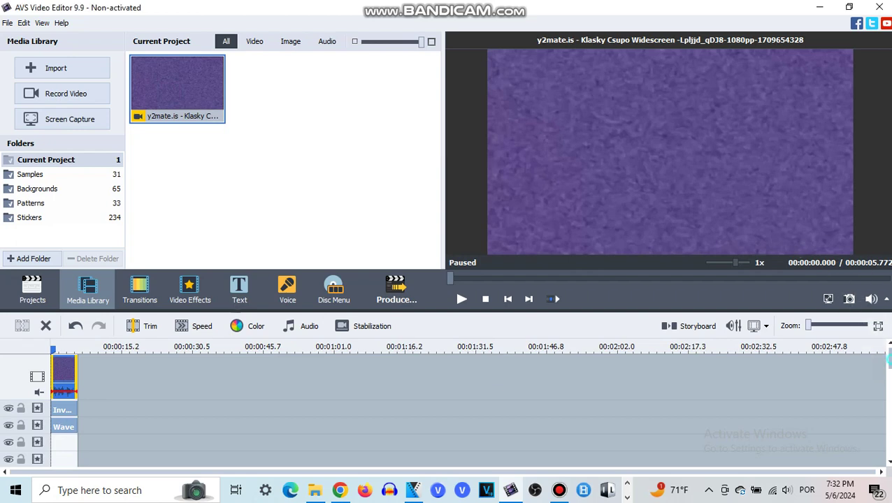
scroll(874, 364, down, 3)
drag(176, 94, 56, 431)
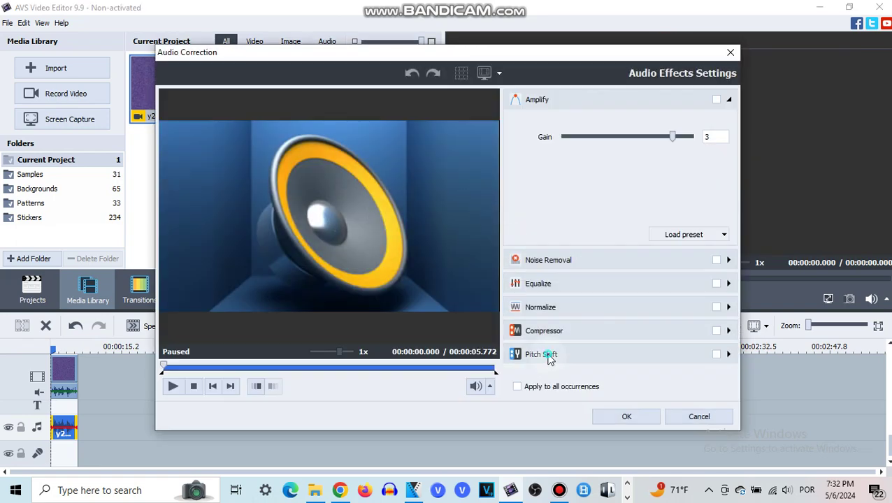
click(548, 354)
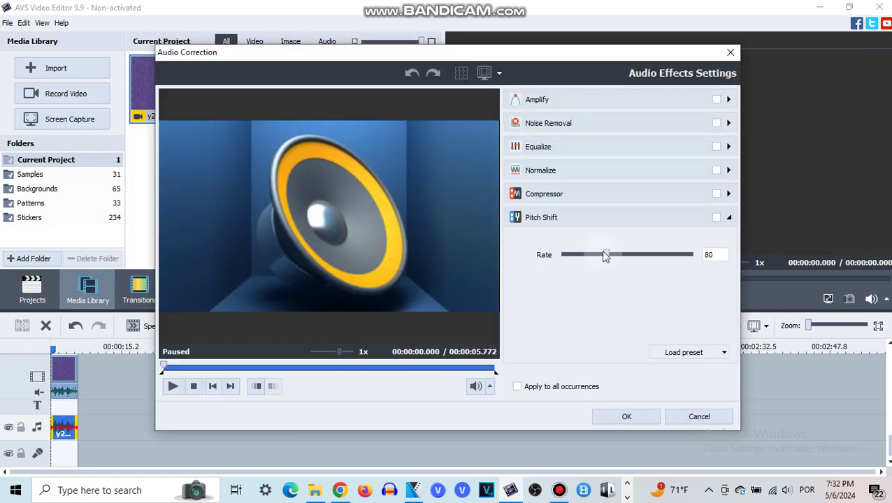
drag(607, 260, 448, 249)
click(622, 417)
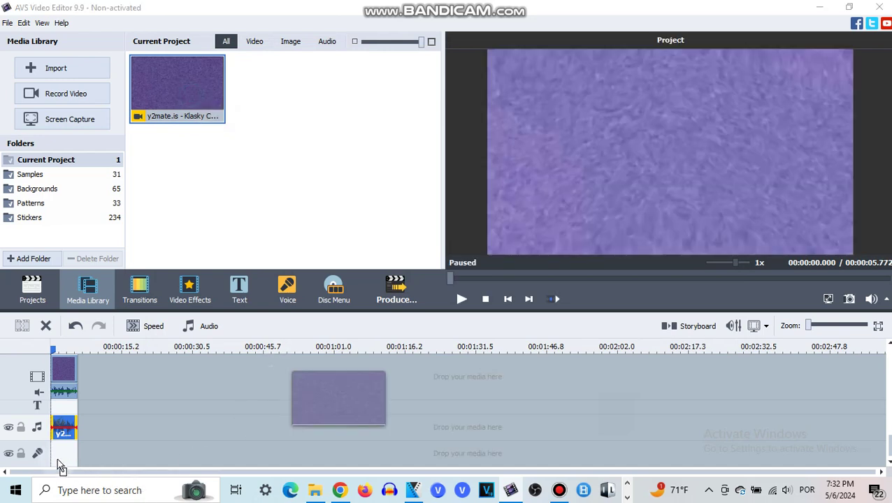
Add the library clip to the voice track at the start and apply Pitch Shift to it with a rate of 160
mouse_move(61, 467)
mouse_down()
mouse_move(53, 453)
mouse_move(63, 454)
mouse_up()
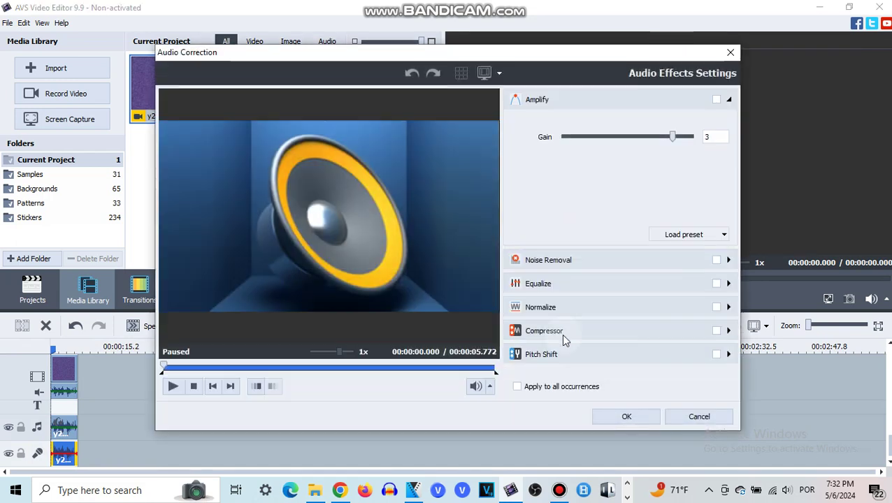
click(586, 354)
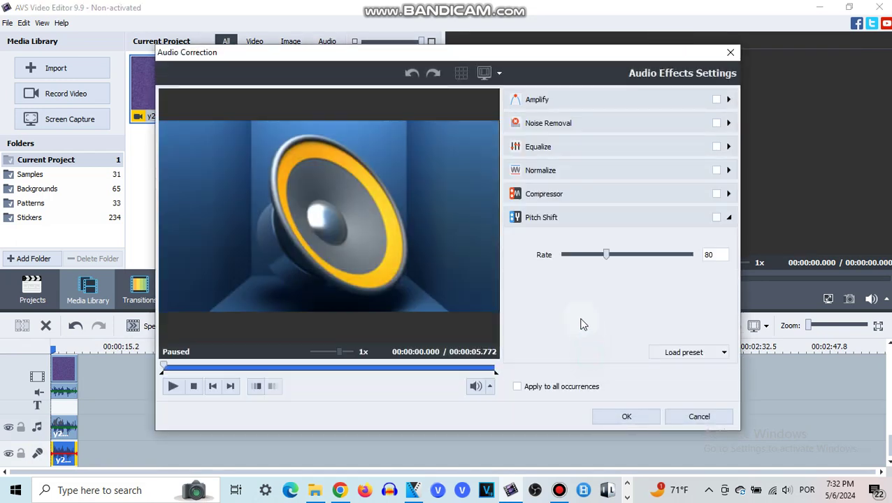
click(607, 254)
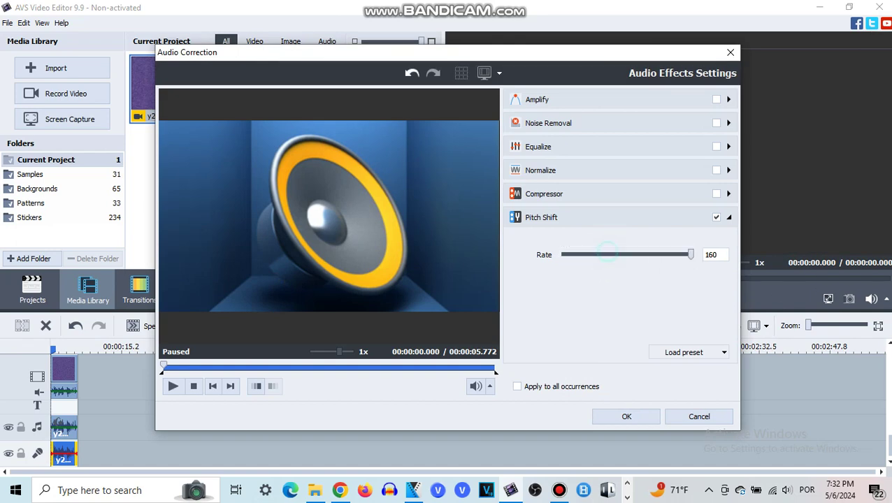
click(691, 353)
click(689, 384)
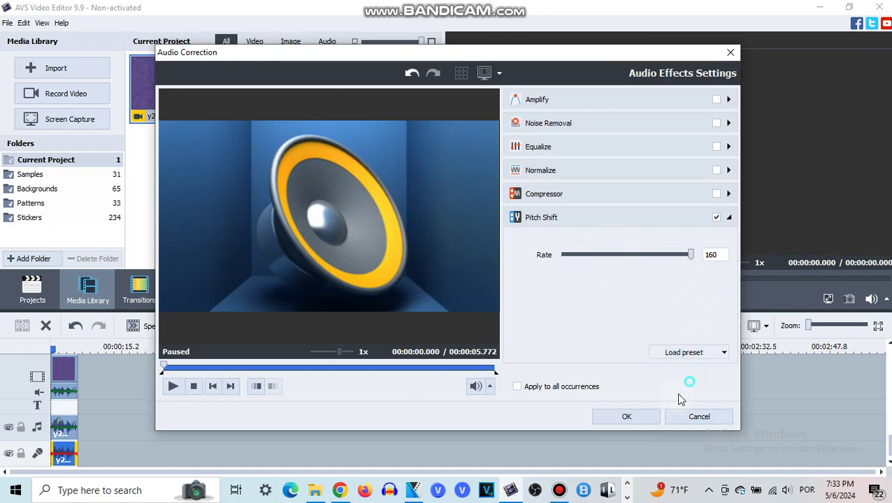
click(640, 419)
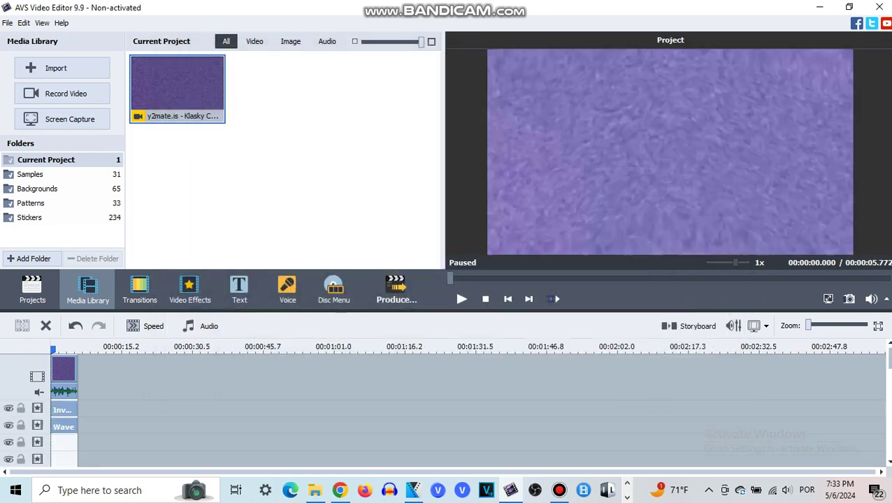
Select the main video clip and play the project from the beginning to review the combined effects
click(54, 372)
key(space)
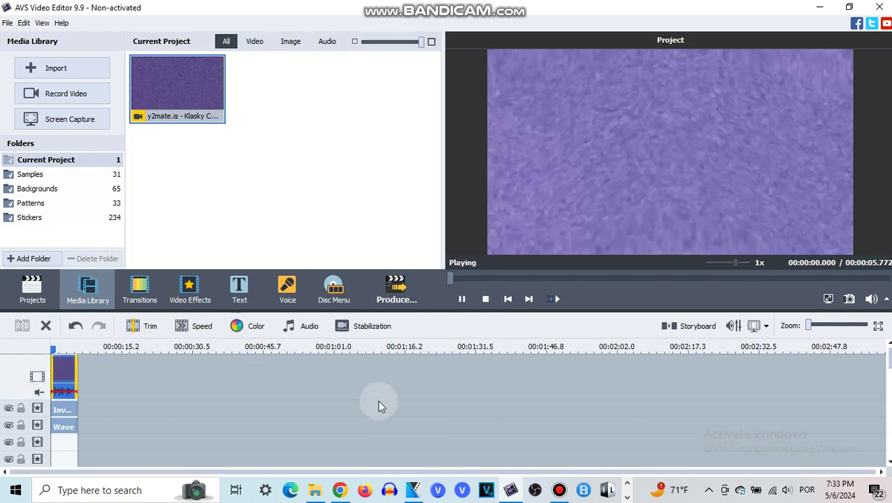